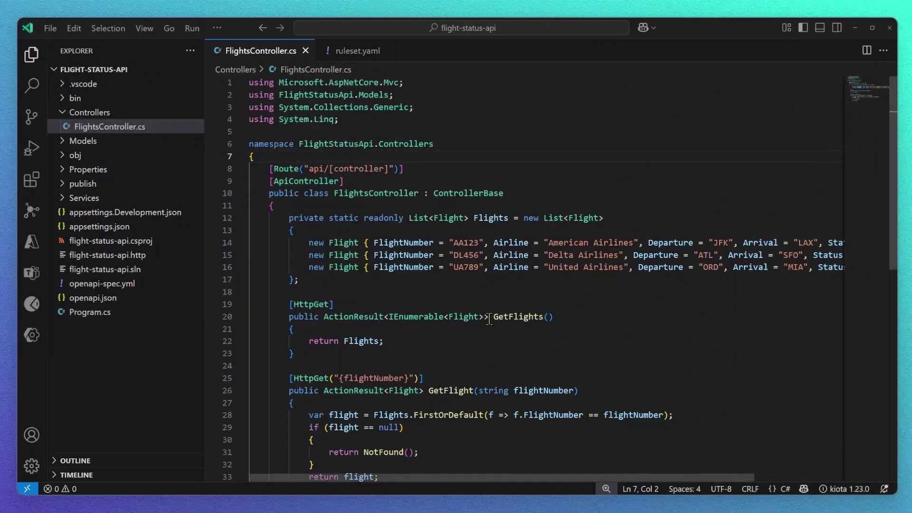
{"action": "scroll", "coordinate": [489, 321], "scroll_direction": "down", "scroll_amount": 3}
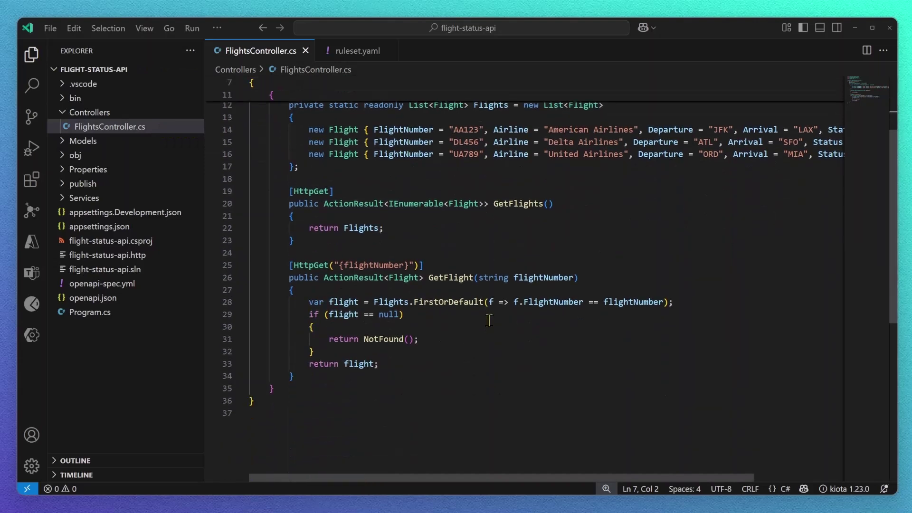
{"action": "scroll", "coordinate": [488, 321], "scroll_direction": "up", "scroll_amount": 3}
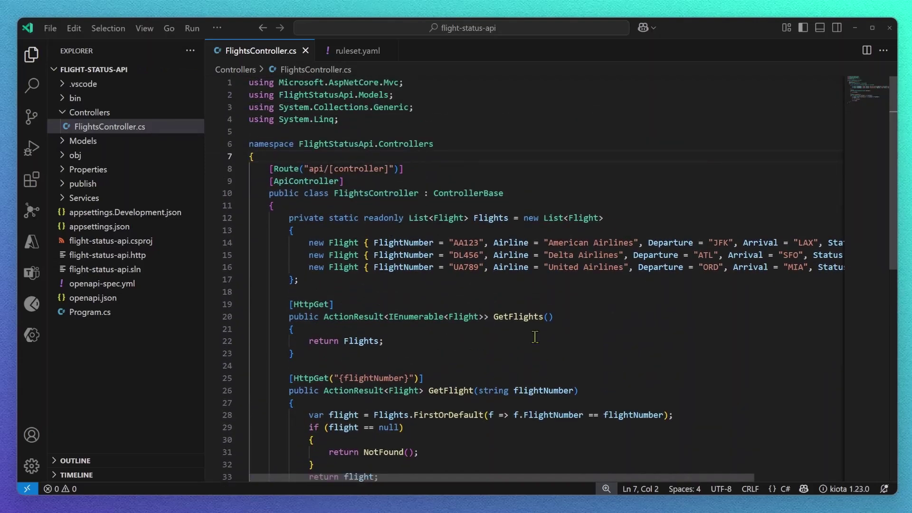
{"action": "left_click", "coordinate": [643, 28]}
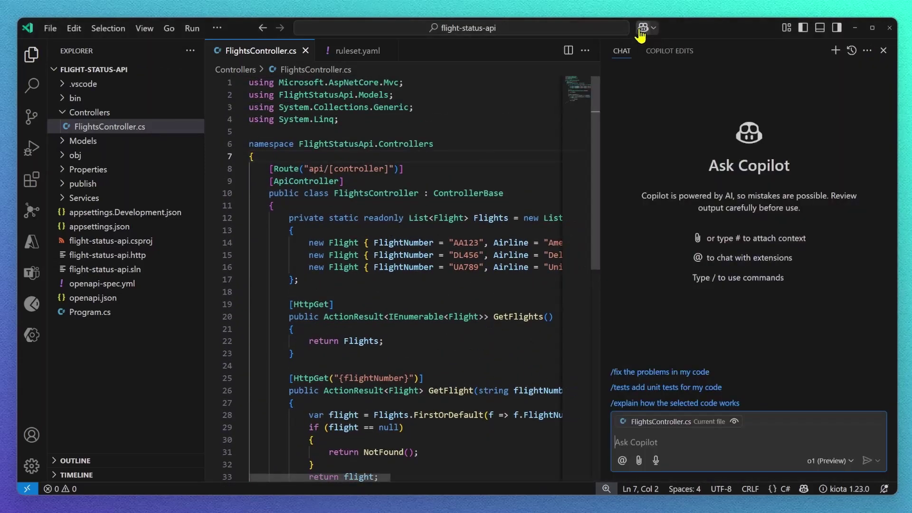
{"action": "type", "text": "@az"}
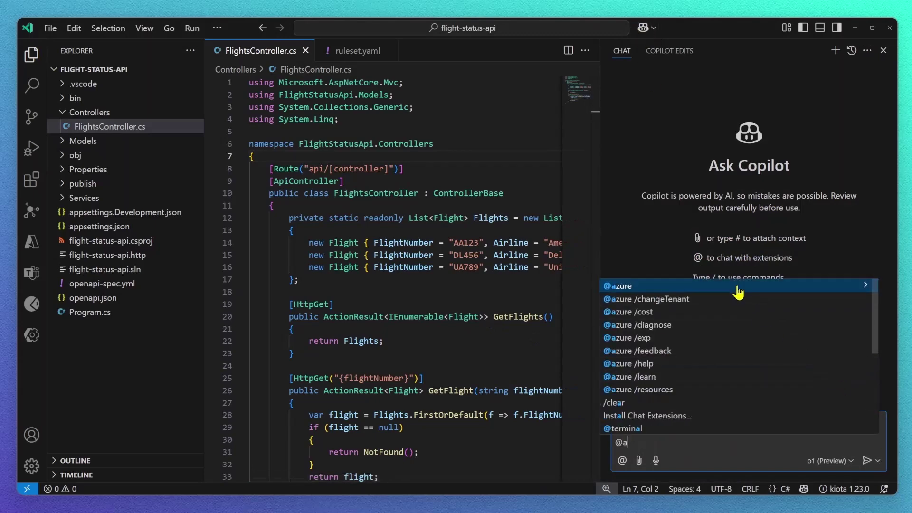
{"action": "left_click", "coordinate": [737, 286]}
{"action": "type", "text": "generate me an api spec file aligned with my azure api center design guidelines."}
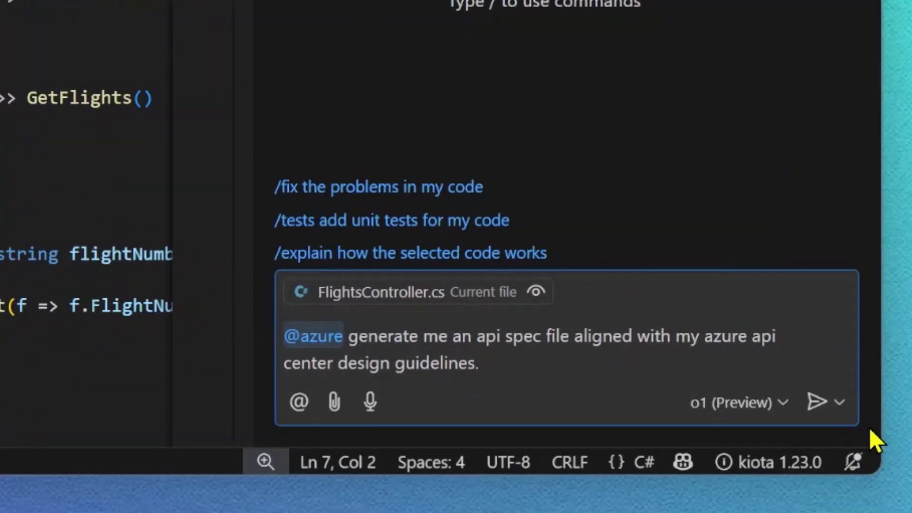
{"action": "key", "text": "Return"}
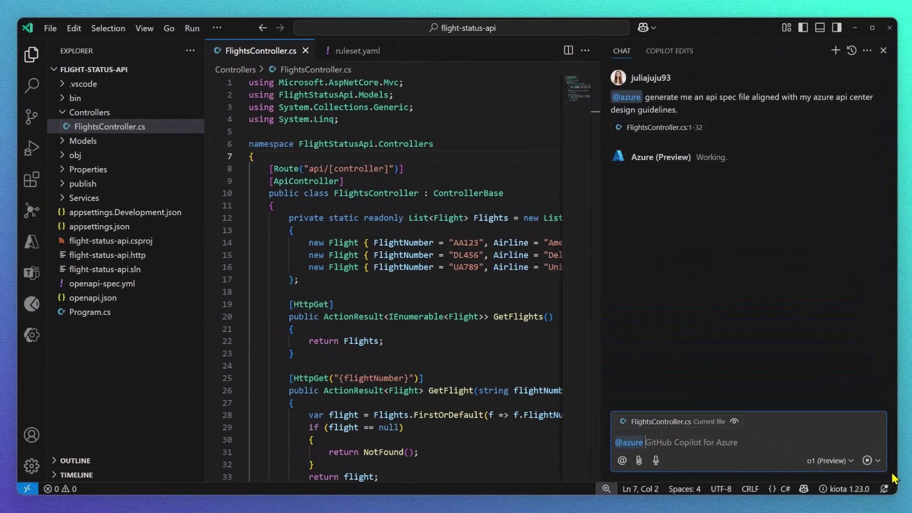
Review the spectral-openapi ruleset.yaml linting rules in the API Center governance profiles.
{"action": "left_click", "coordinate": [32, 211]}
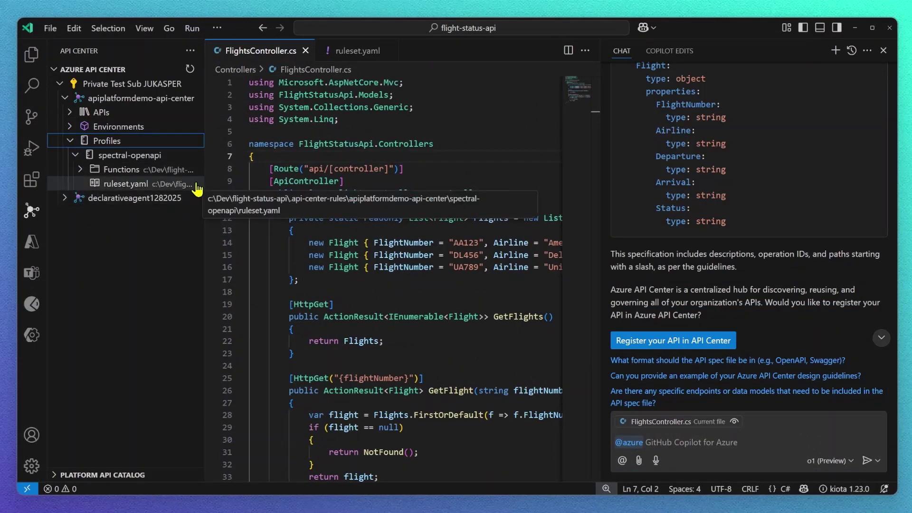
{"action": "left_click", "coordinate": [360, 51]}
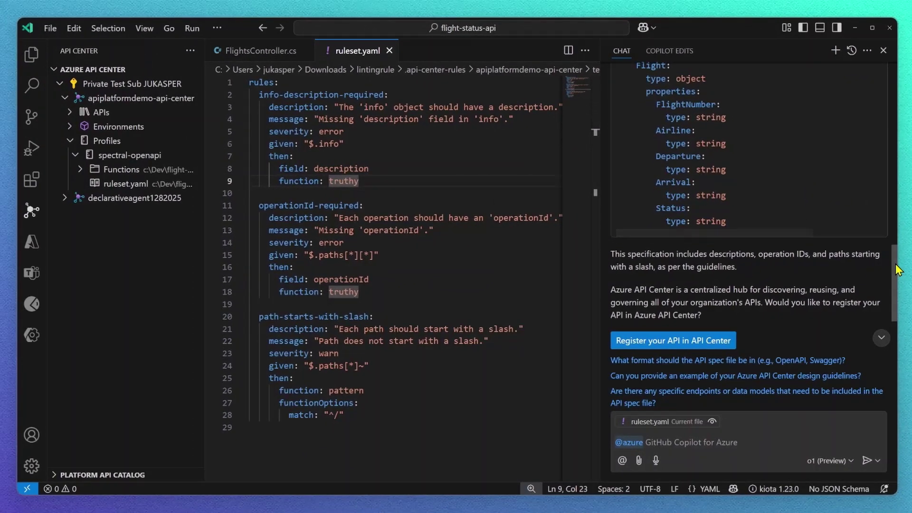
{"action": "scroll", "coordinate": [888, 246], "scroll_direction": "up", "scroll_amount": 5}
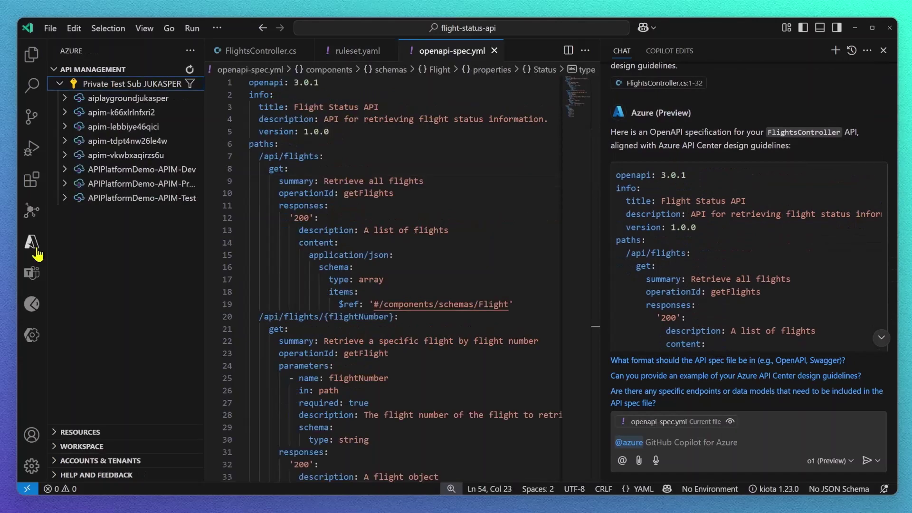
Import openapi-spec.yml as Flight Status API into APIPlatformDemo-APIM-Test and expand its two GET operations.
{"action": "left_click", "coordinate": [107, 197]}
{"action": "right_click", "coordinate": [104, 212]}
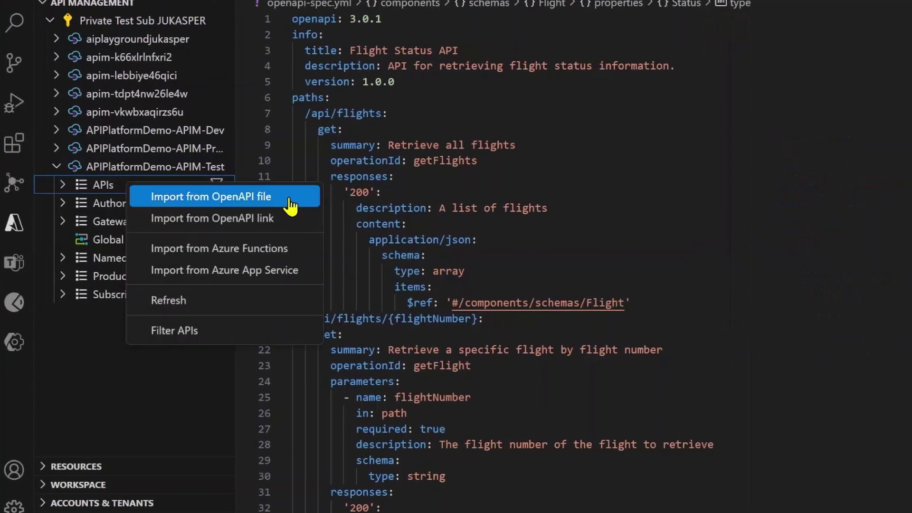
{"action": "left_click", "coordinate": [36, 187]}
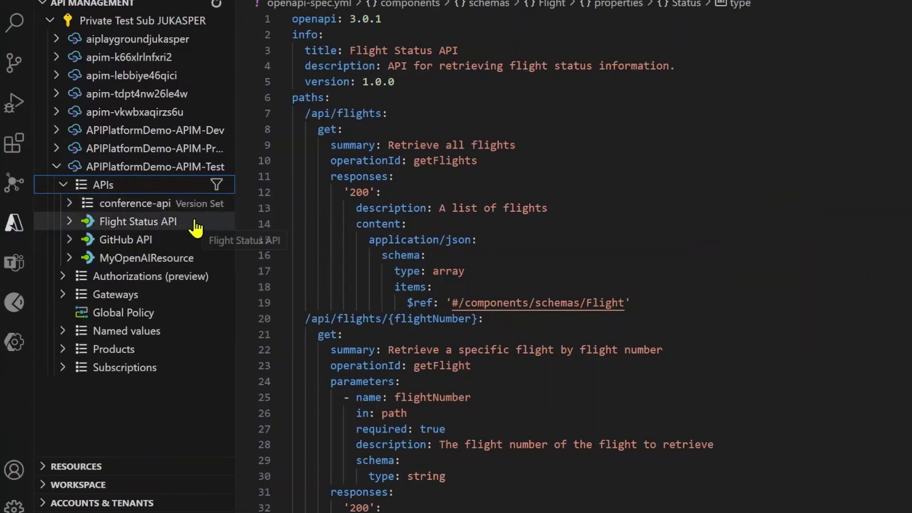
{"action": "left_click", "coordinate": [68, 226]}
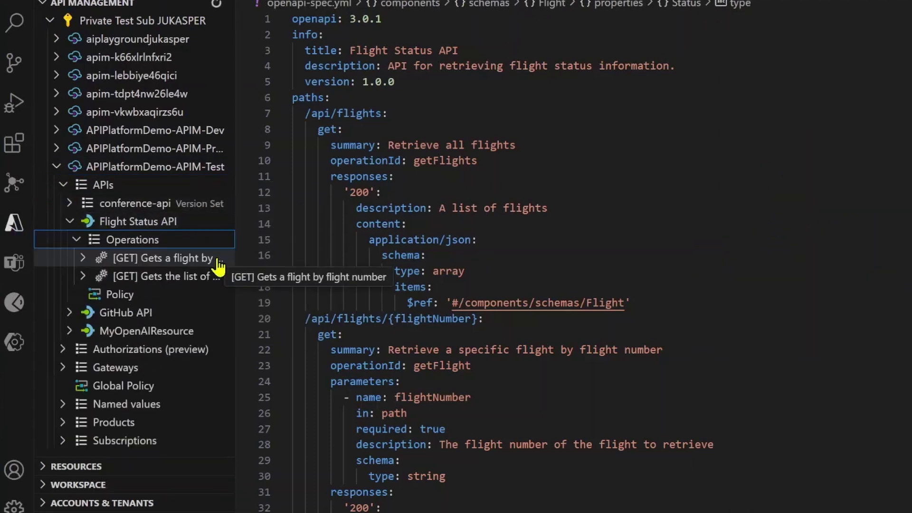
{"action": "right_click", "coordinate": [148, 278]}
Send a GetFlights test request through the gateway, get the response in 494 ms, and close it.
{"action": "left_click", "coordinate": [247, 292]}
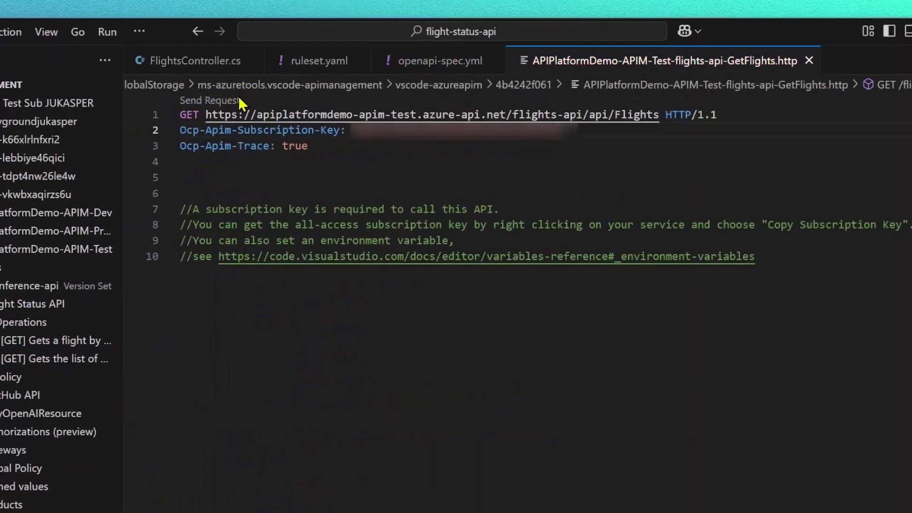
{"action": "left_click", "coordinate": [226, 104]}
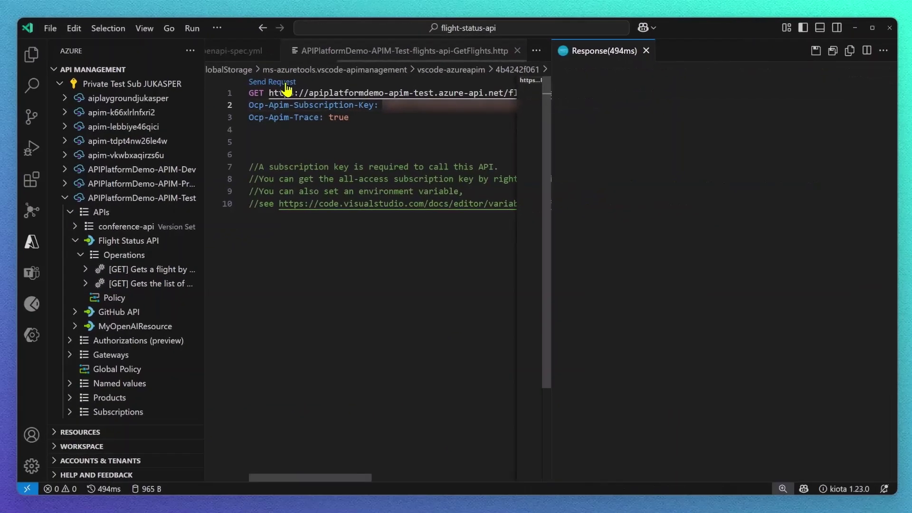
{"action": "left_click", "coordinate": [646, 51]}
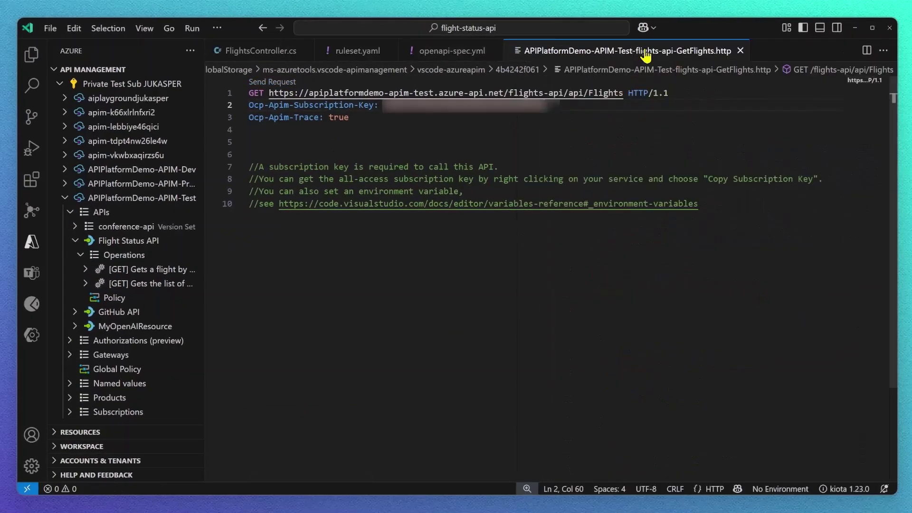
Have Copilot's Explain APIM Policies action describe the MyOpenAIResource policy XML.
{"action": "left_click", "coordinate": [135, 325]}
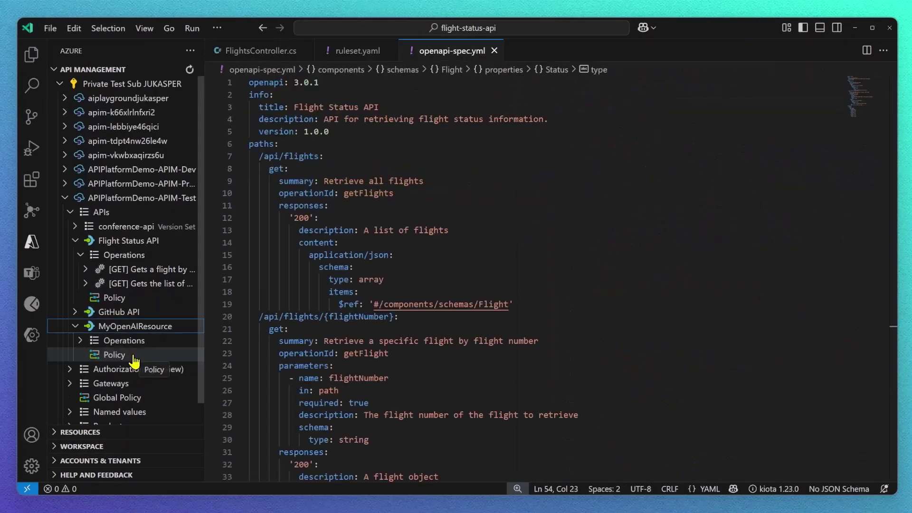
{"action": "left_click", "coordinate": [114, 355]}
{"action": "right_click", "coordinate": [421, 229]}
{"action": "mouse_move", "coordinate": [332, 406]}
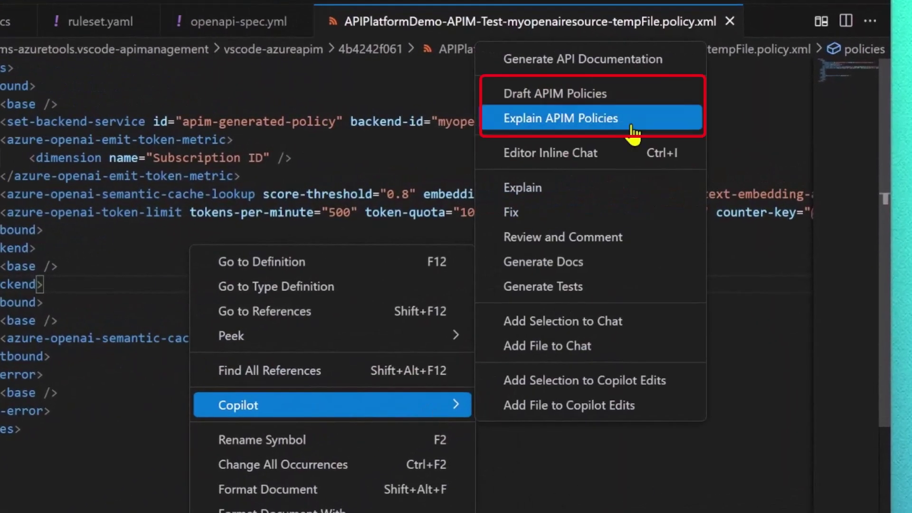
{"action": "left_click", "coordinate": [632, 120]}
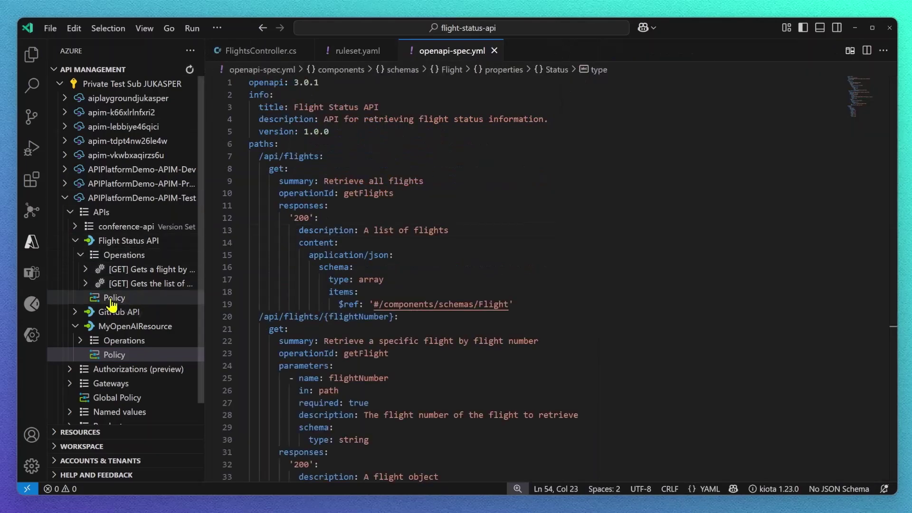
Insert a rate-limit-by-key snippet into the Flight Status API inbound policy section.
{"action": "left_click", "coordinate": [117, 302]}
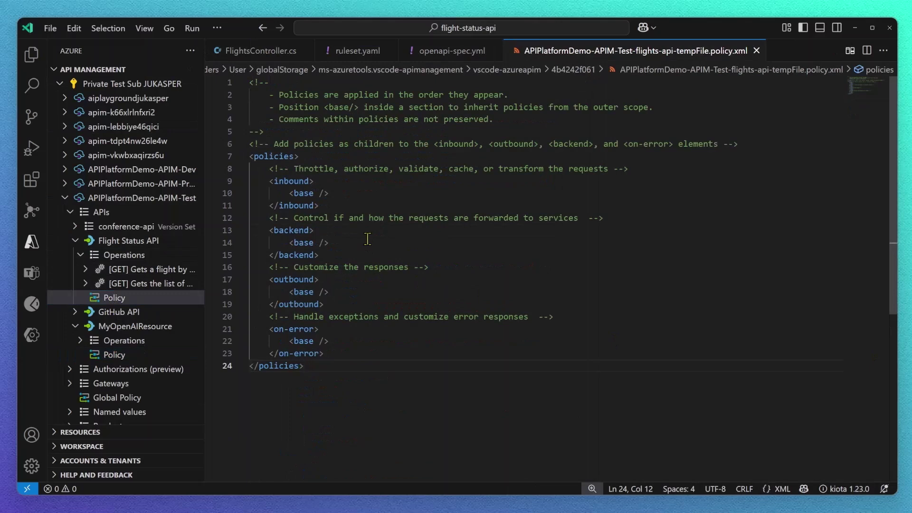
{"action": "left_click", "coordinate": [356, 182]}
{"action": "key", "text": "Return"}
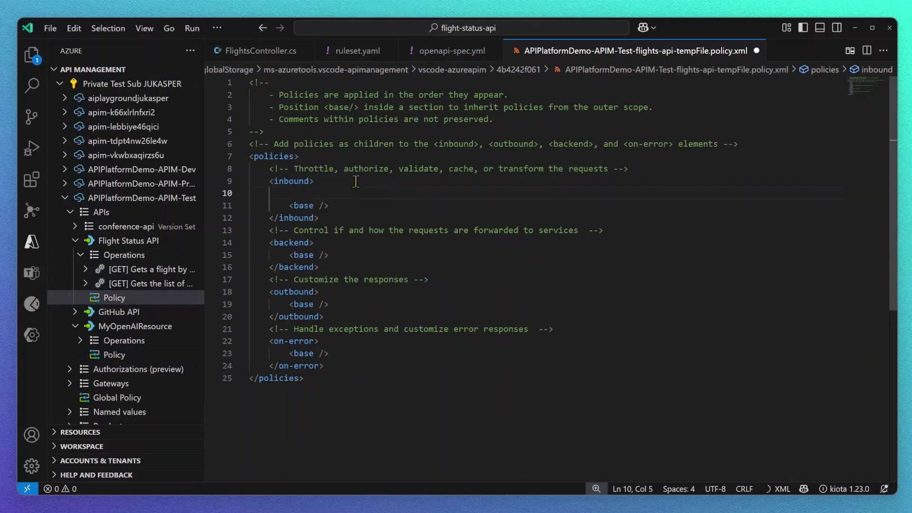
{"action": "type", "text": "<ra"}
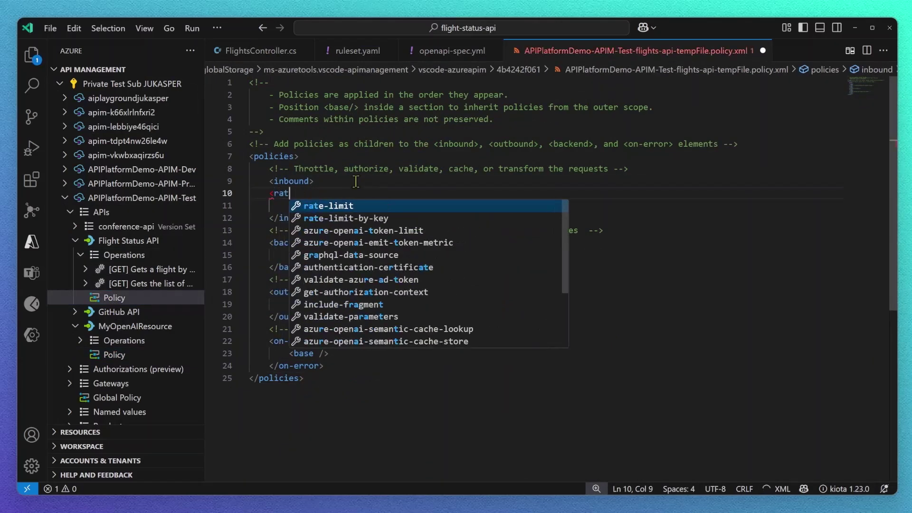
{"action": "type", "text": "t"}
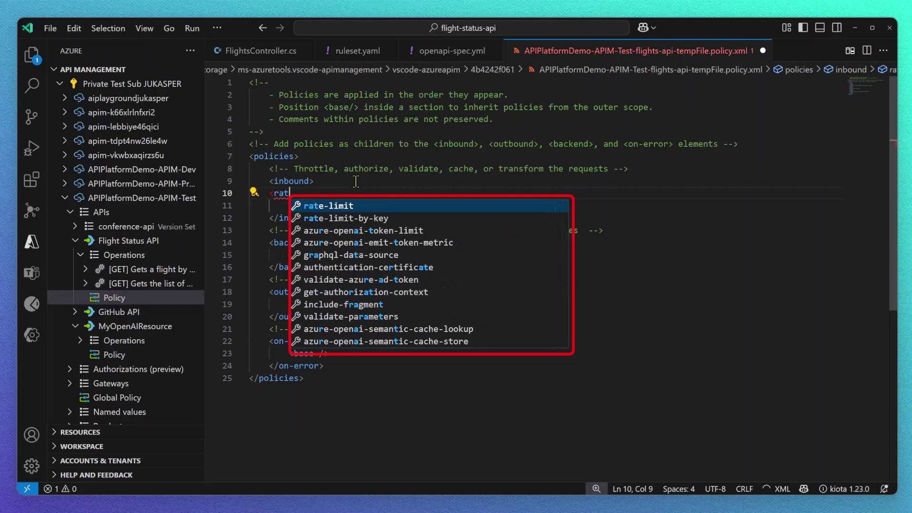
{"action": "key", "text": "Down"}
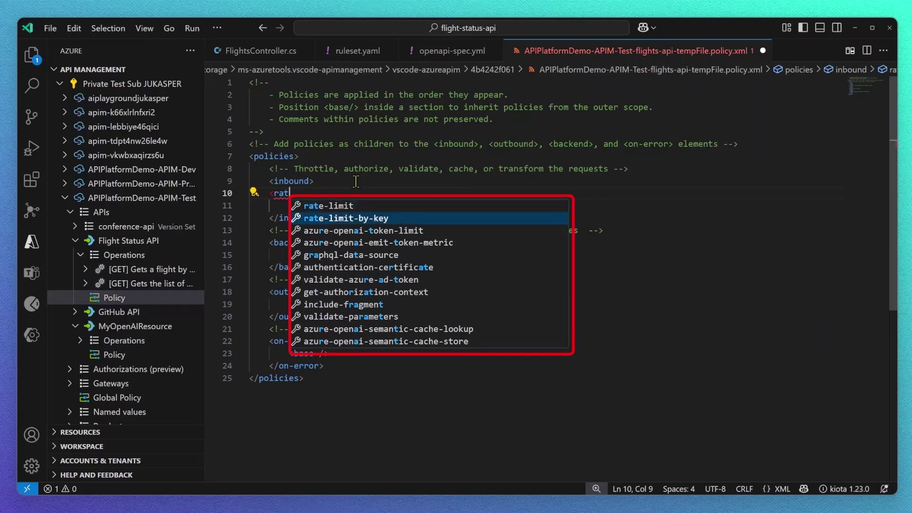
{"action": "key", "text": "Return"}
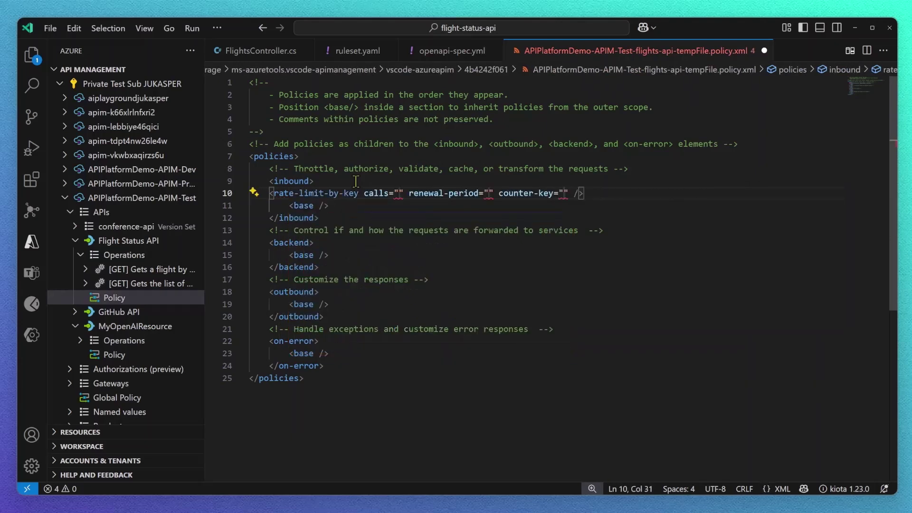
{"action": "type", "text": "1"}
{"action": "key", "text": "Tab"}
{"action": "type", "text": "60"}
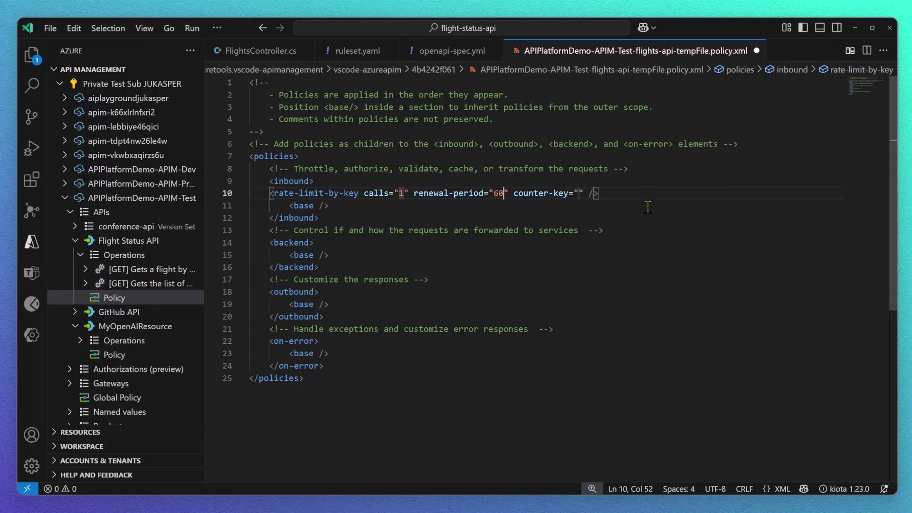
{"action": "right_click", "coordinate": [534, 252]}
{"action": "mouse_move", "coordinate": [510, 393]}
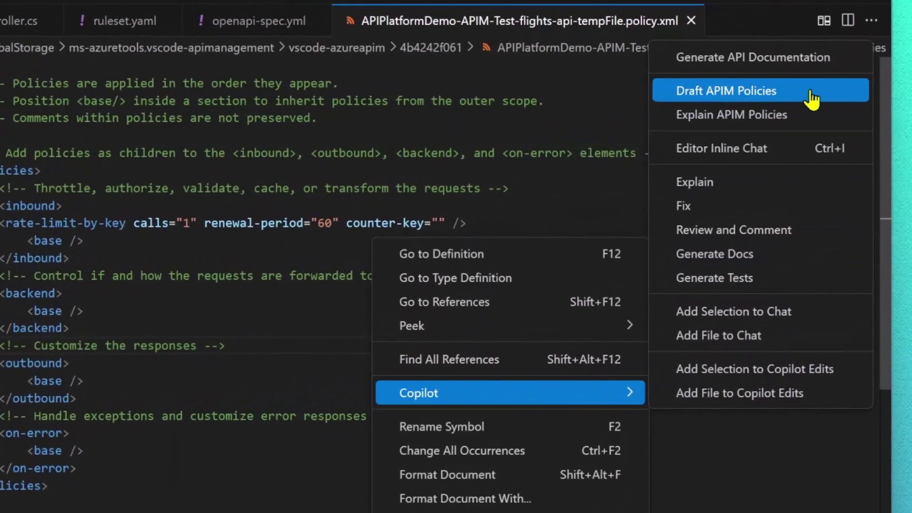
{"action": "left_click", "coordinate": [741, 102]}
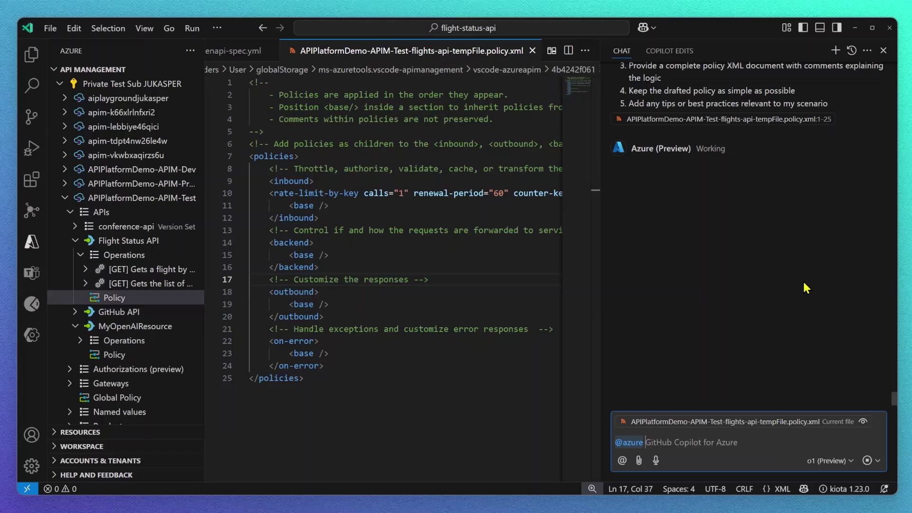
{"action": "type", "text": "help me draft a rate-limit by key policy"}
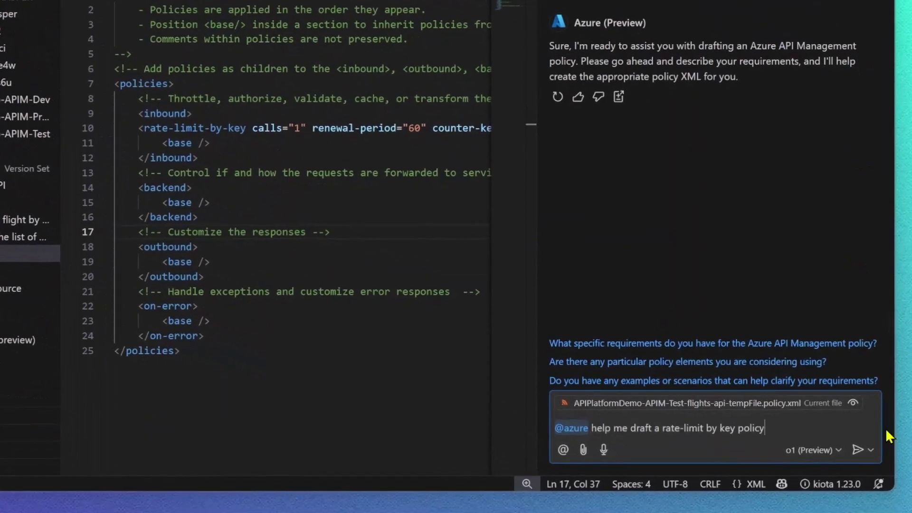
{"action": "key", "text": "Return"}
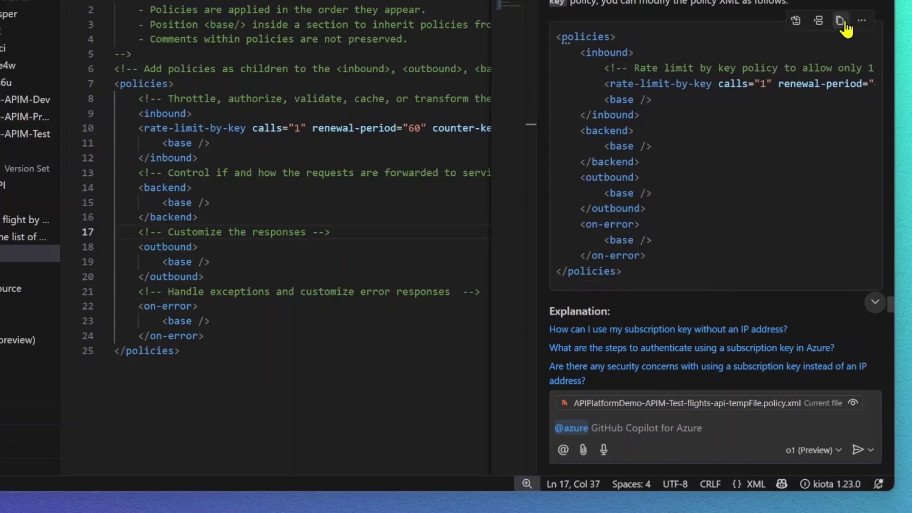
{"action": "left_click", "coordinate": [839, 21]}
{"action": "key", "text": "ctrl+a"}
{"action": "type", "text": "<policies>     <inbound>         <!-- Rate limit by key policy to allow only 1 call per 60 seconds using subscription key -->         <rate-limit-by-key calls=\"1\" renewal-period=\"60\" counter-key=\"@((context.Subscription.Key))\" />         <base />     </inbound>     <backend>         <base />     </backend>     <outbound>         <base />     </outbound>     <on-error>         <base />     </on-error> </policies>"}
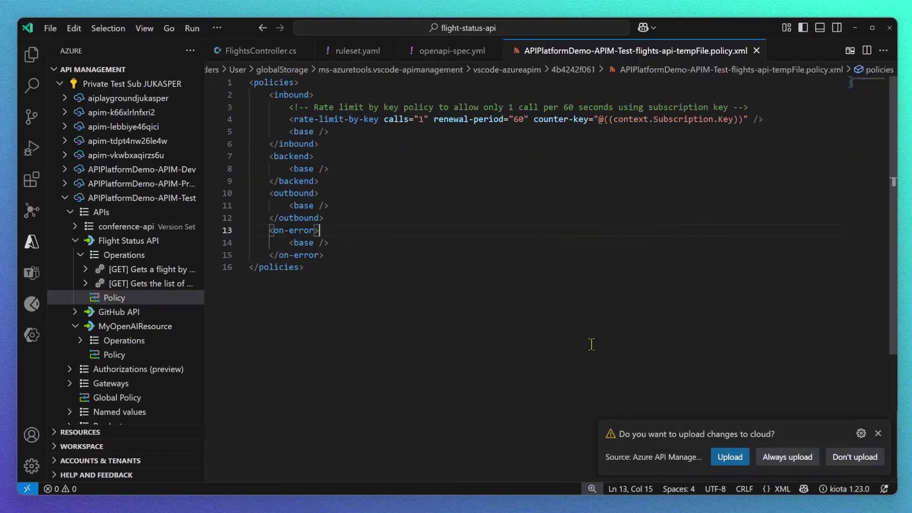
{"action": "mouse_move", "coordinate": [745, 445]}
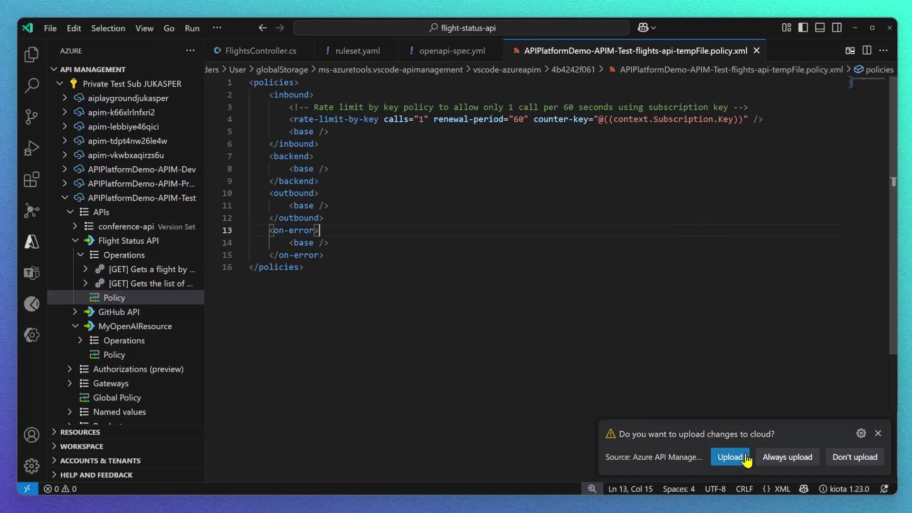
Upload the policy and send GetFlights repeatedly until 200 OK turns into 429 Too Many Requests.
{"action": "left_click", "coordinate": [746, 459]}
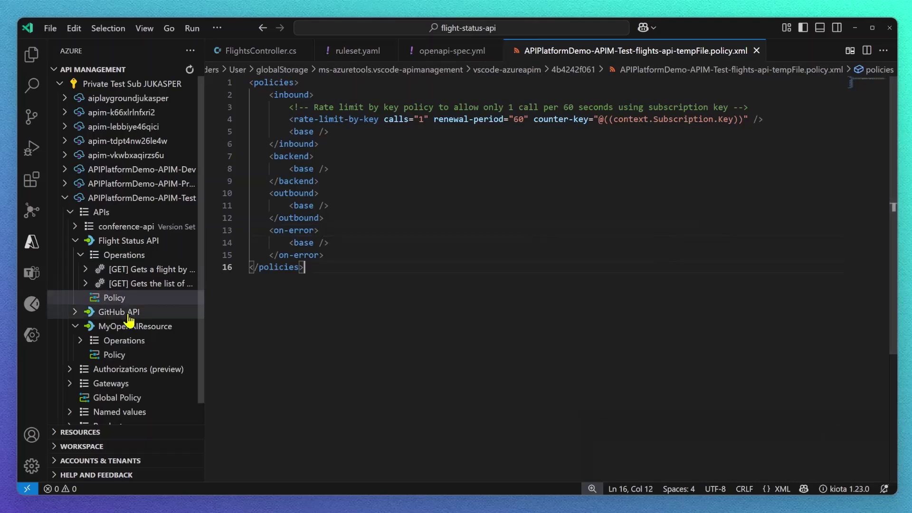
{"action": "right_click", "coordinate": [142, 284]}
{"action": "left_click", "coordinate": [214, 293]}
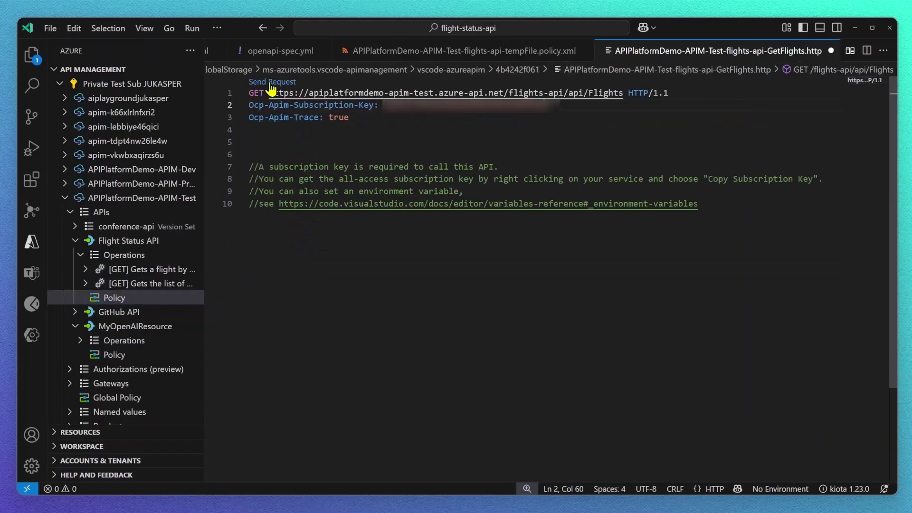
{"action": "left_click", "coordinate": [271, 84]}
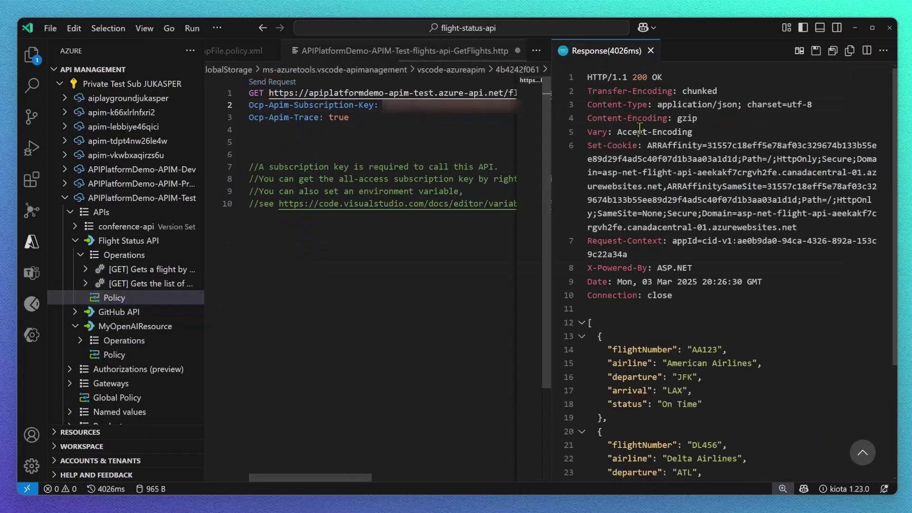
{"action": "left_click", "coordinate": [650, 51]}
{"action": "left_click", "coordinate": [276, 83]}
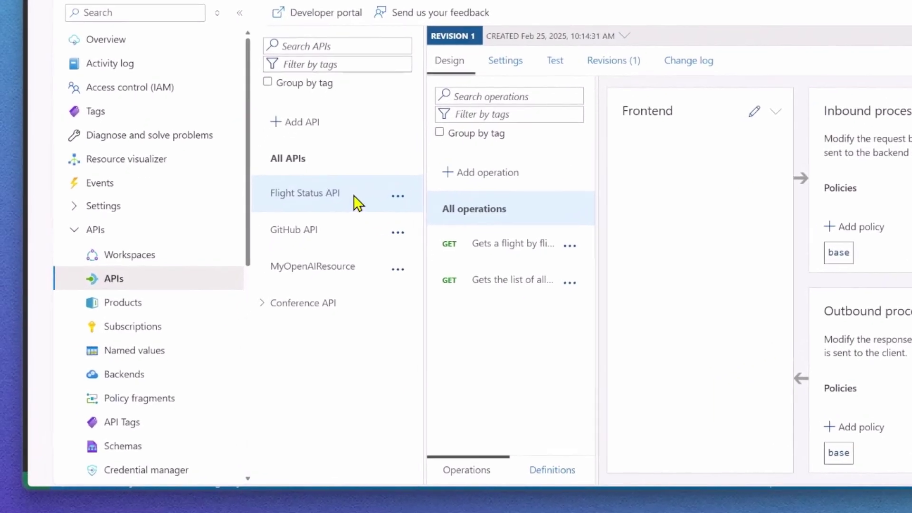
{"action": "scroll", "coordinate": [169, 385], "scroll_direction": "down", "scroll_amount": 2}
{"action": "scroll", "coordinate": [168, 385], "scroll_direction": "down", "scroll_amount": 3}
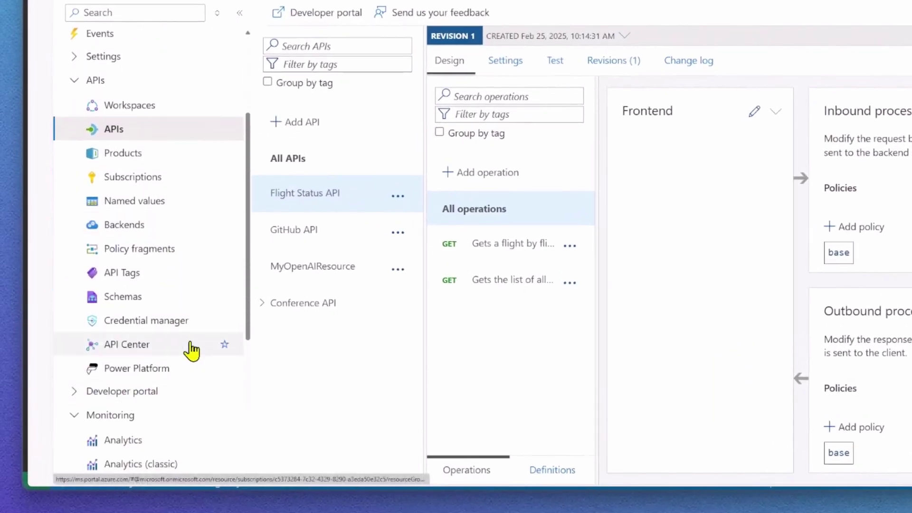
Go to the linked API Center's API inventory and search it for flight.
{"action": "left_click", "coordinate": [170, 346]}
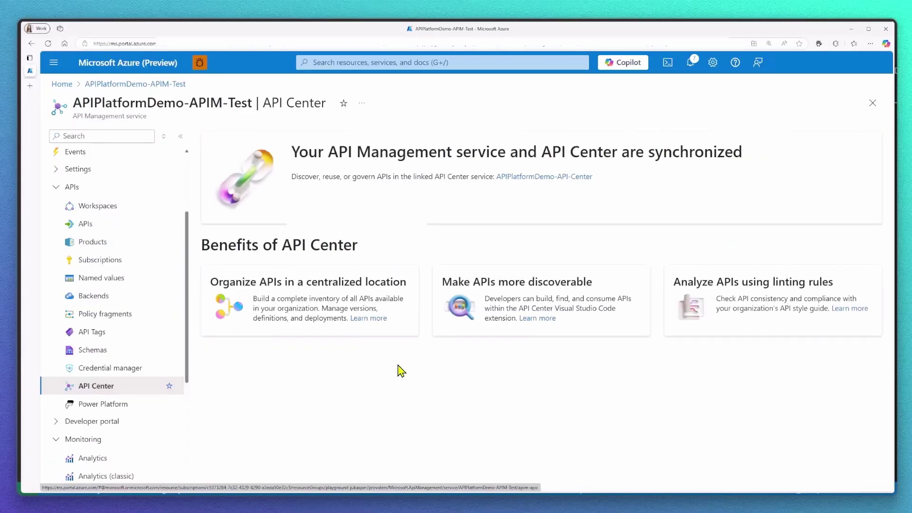
{"action": "left_click", "coordinate": [556, 186]}
{"action": "left_click", "coordinate": [111, 307]}
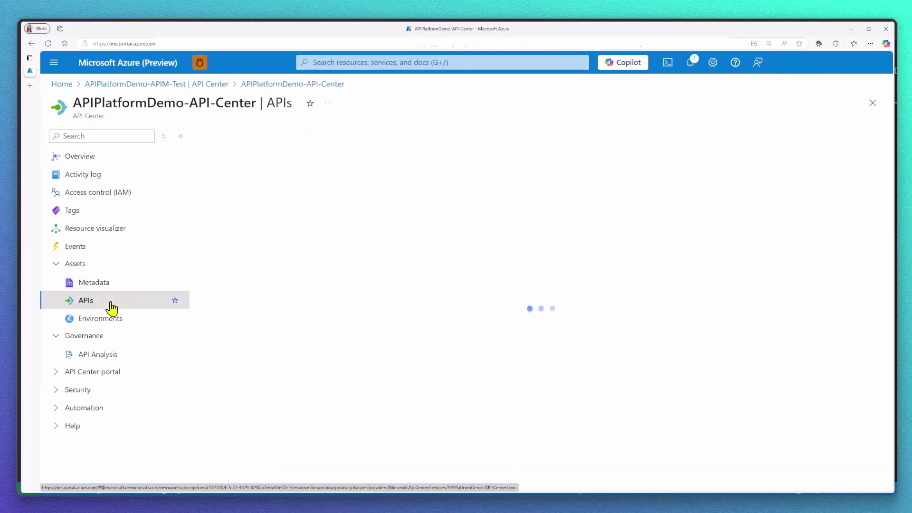
{"action": "left_click", "coordinate": [275, 183]}
{"action": "type", "text": "flight"}
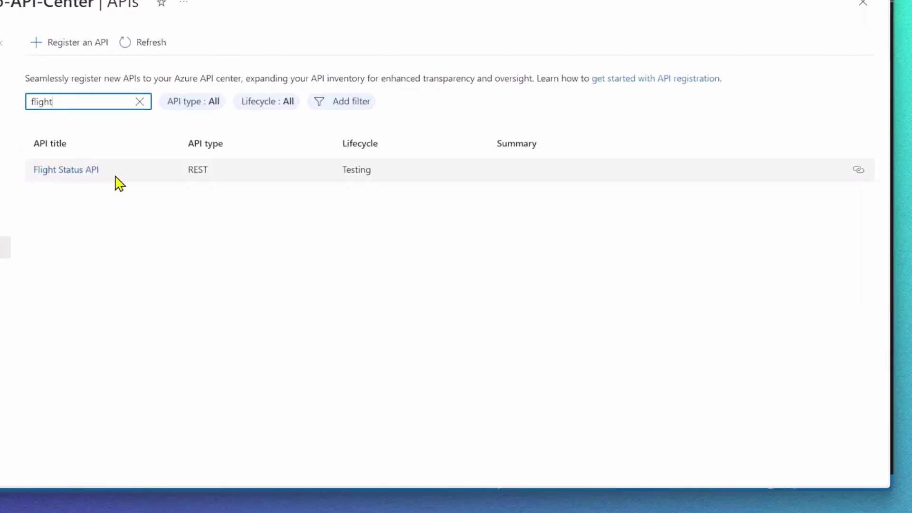
View the Flight Status API analysis report with zero lint issues, then its API overview.
{"action": "left_click", "coordinate": [120, 362]}
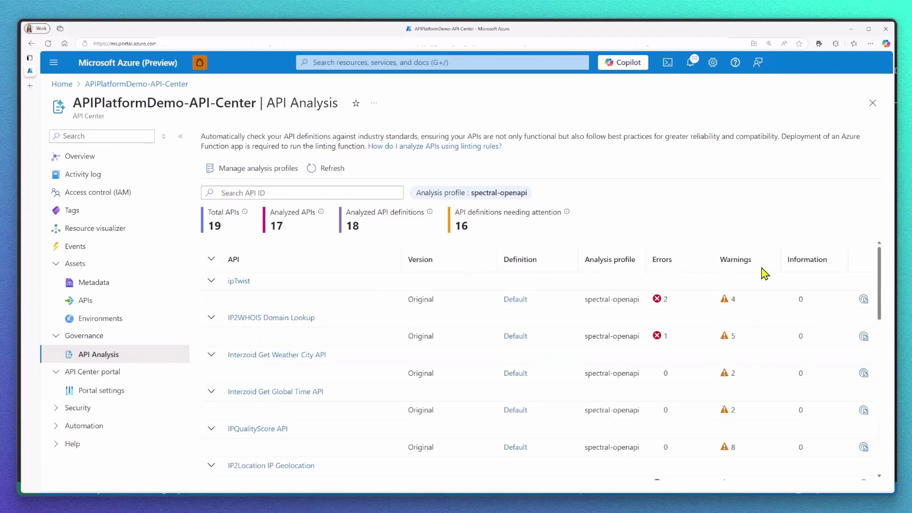
{"action": "scroll", "coordinate": [753, 391], "scroll_direction": "down", "scroll_amount": 10}
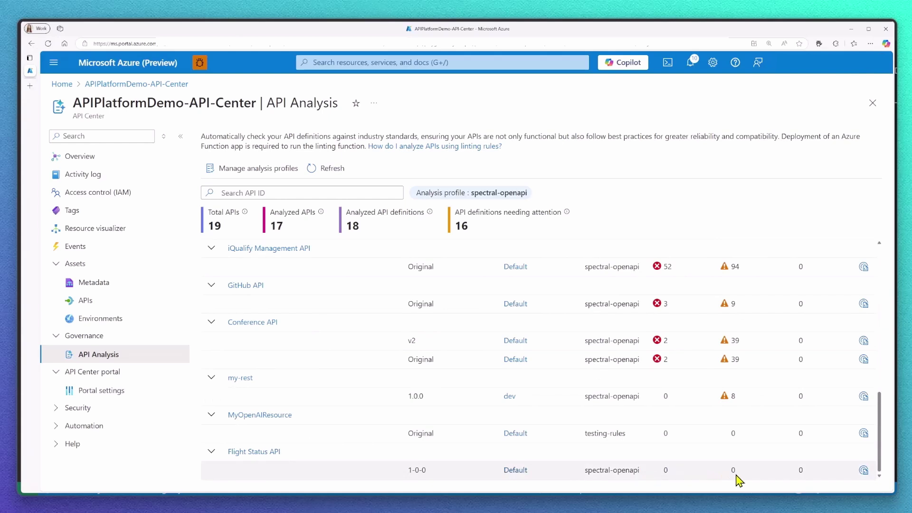
{"action": "left_click", "coordinate": [863, 471]}
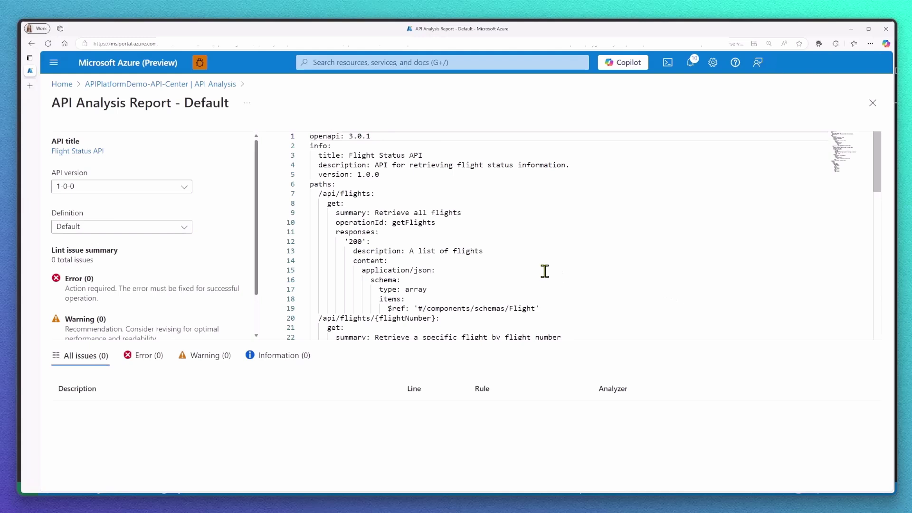
{"action": "scroll", "coordinate": [545, 271], "scroll_direction": "down", "scroll_amount": 3}
{"action": "left_click", "coordinate": [87, 153]}
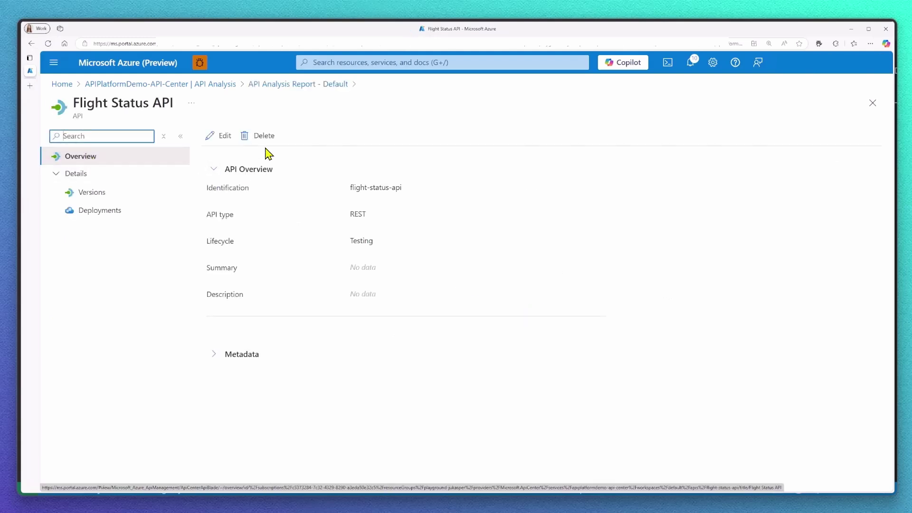
Set Flight Status API's Portal Visibility to visible and view its card in the API Center portal.
{"action": "left_click", "coordinate": [225, 136]}
{"action": "left_click", "coordinate": [238, 399]}
{"action": "left_click", "coordinate": [237, 441]}
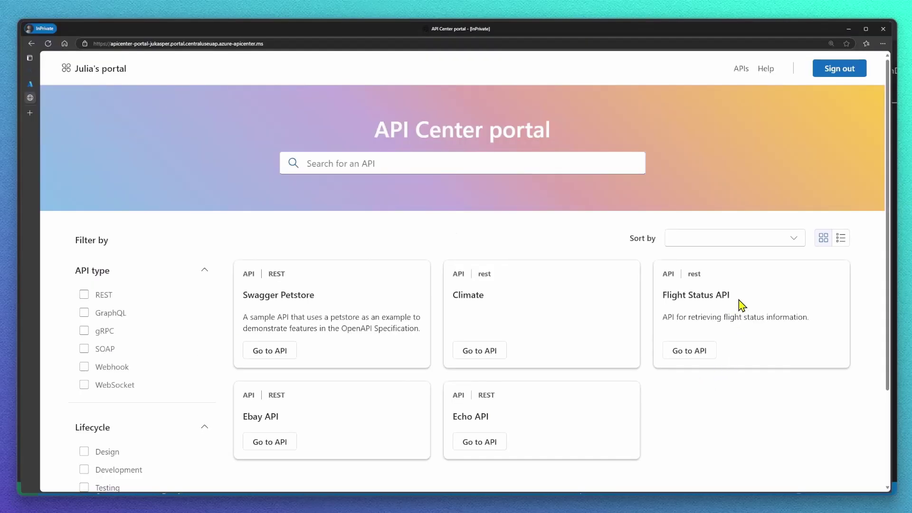
{"action": "left_click", "coordinate": [699, 357]}
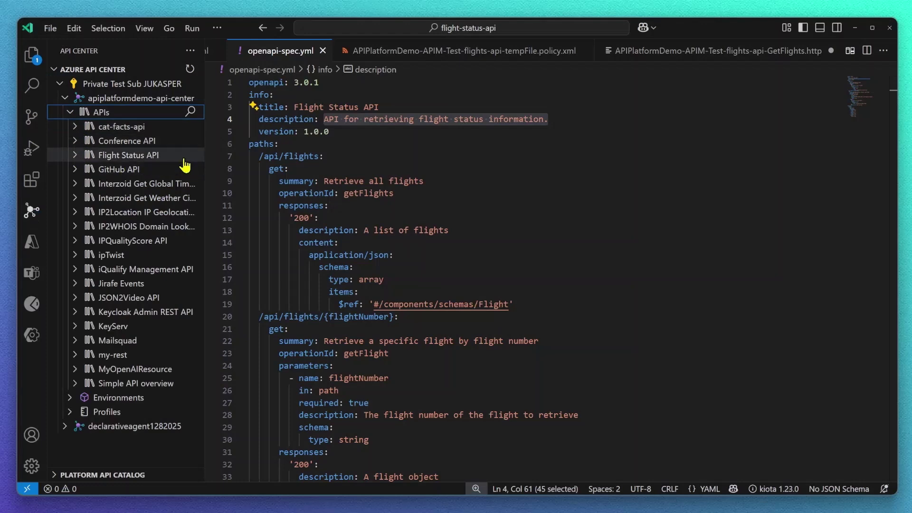
Generate the Flight Agent project from the Flight Status API's 1-0-0 Default definition.
{"action": "left_click", "coordinate": [63, 159]}
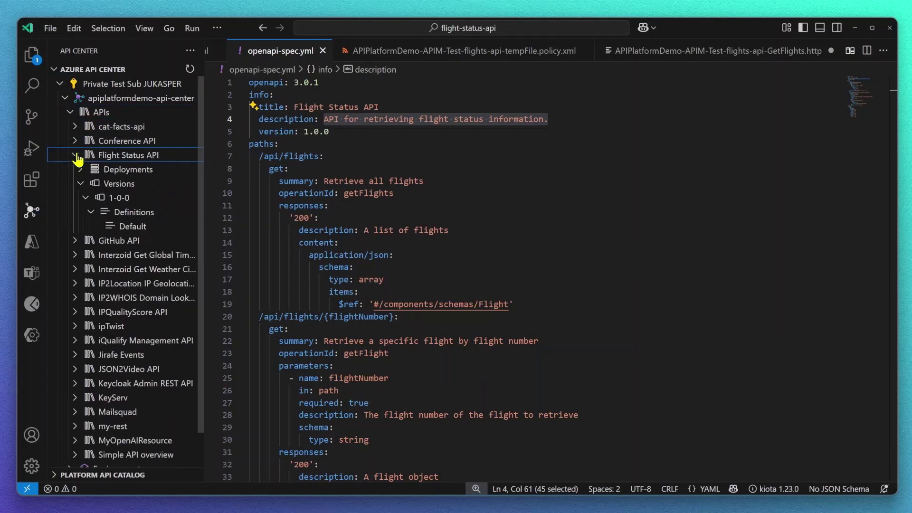
{"action": "right_click", "coordinate": [147, 226]}
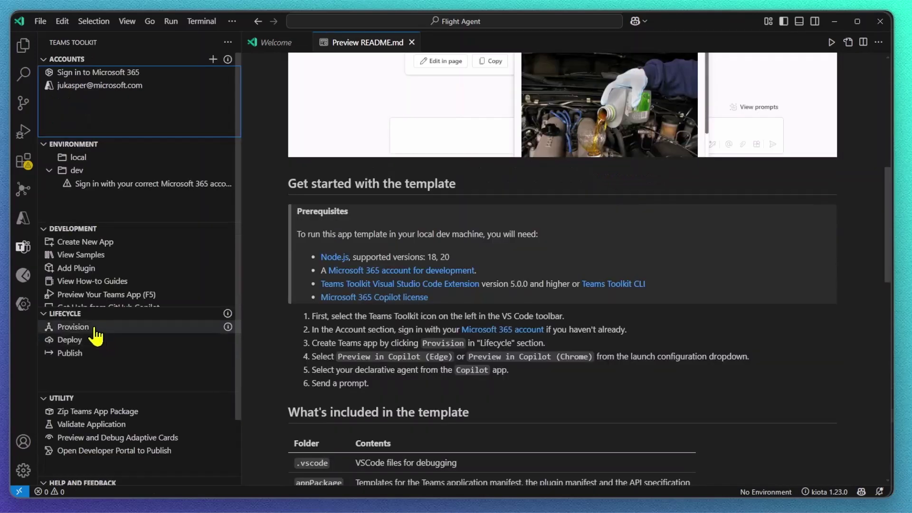
Provision the Flight Agent to dev, then start debugging with Preview in Copilot (Edge).
{"action": "left_click", "coordinate": [95, 332]}
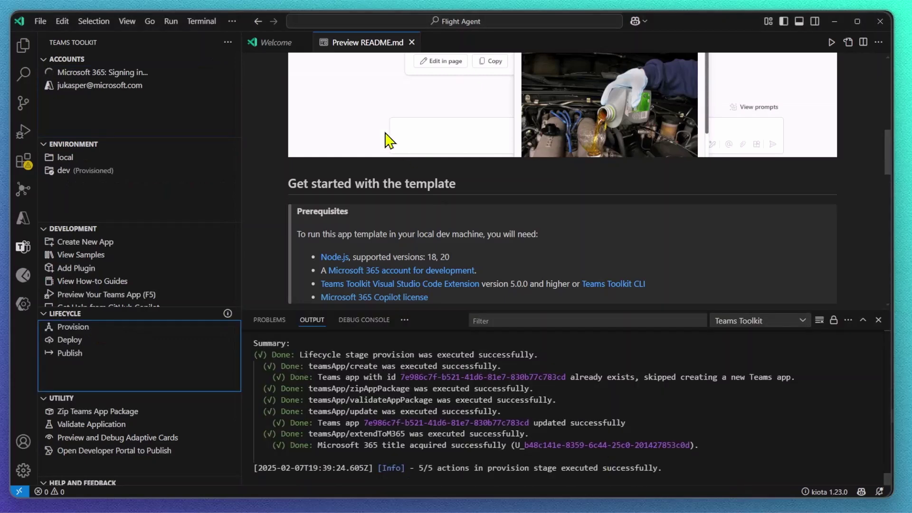
{"action": "left_click", "coordinate": [171, 20]}
{"action": "left_click", "coordinate": [187, 35]}
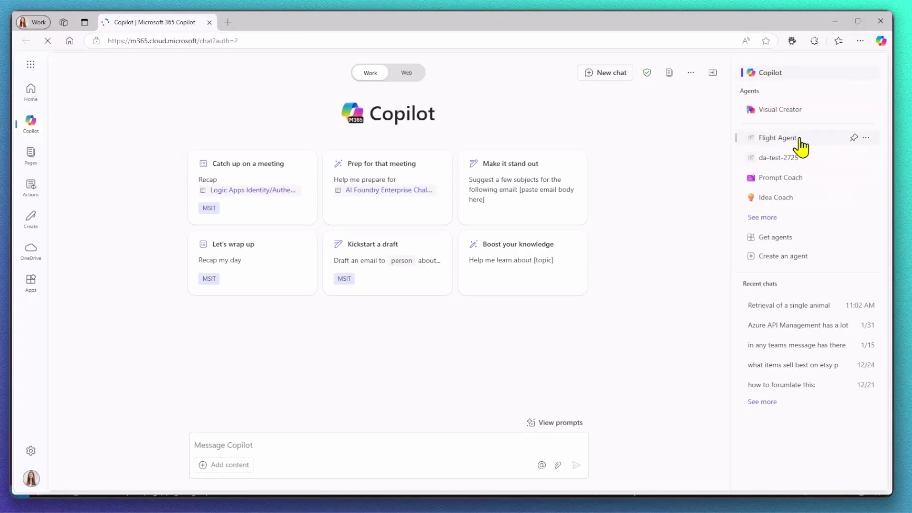
Ask the Flight Agent 'what flights can I get information about?' and receive AA123, DL456, UA789.
{"action": "left_click", "coordinate": [800, 145]}
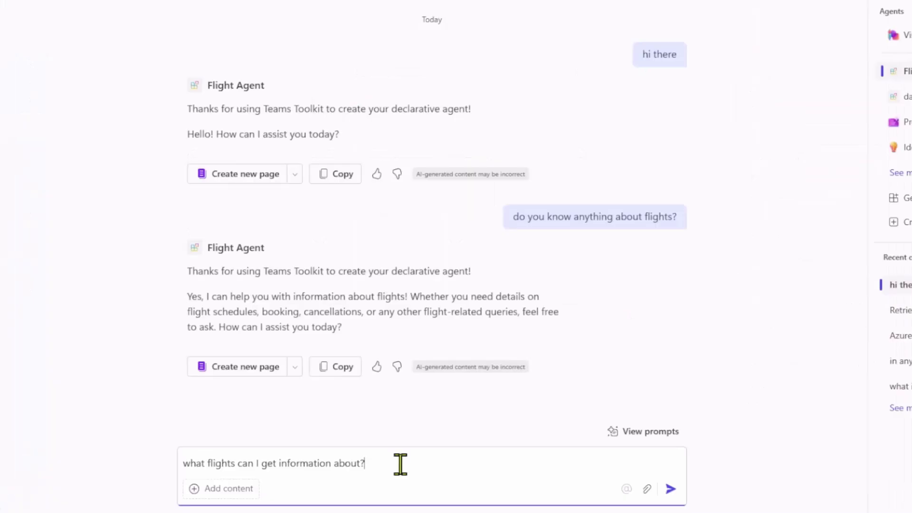
{"action": "key", "text": "Return"}
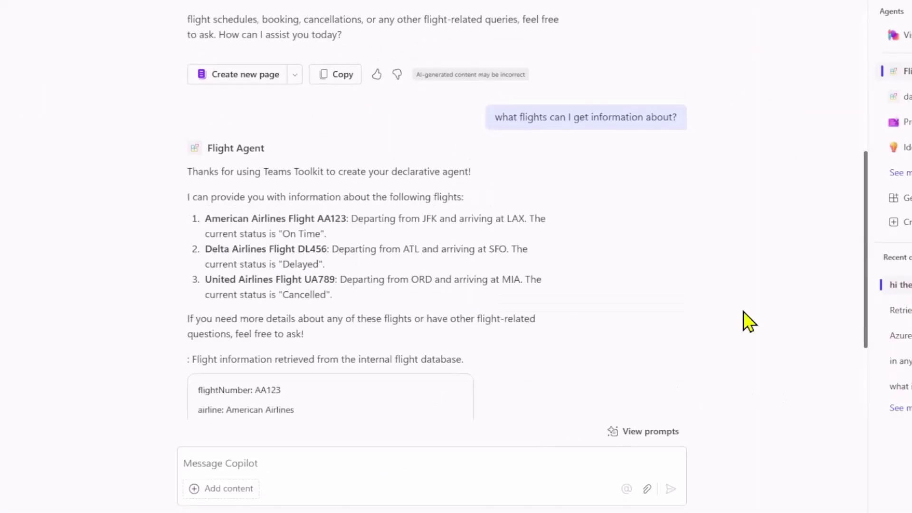